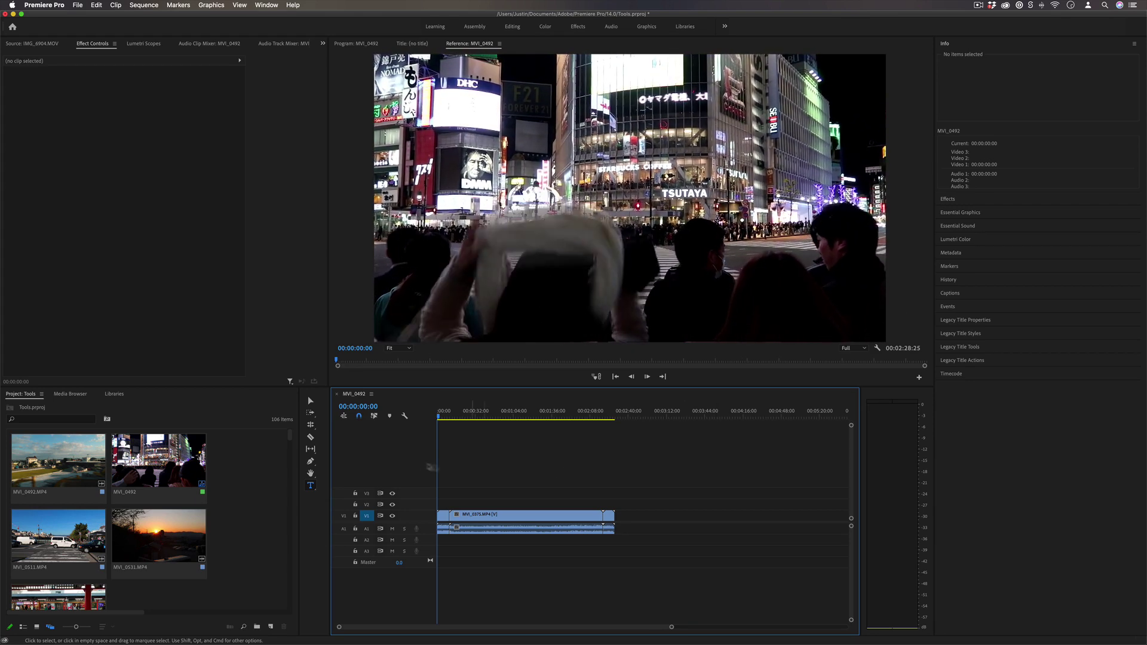
Step: Look at the Slip and Slide tools in their shared tool group, and return to the Selection tool
click(311, 449)
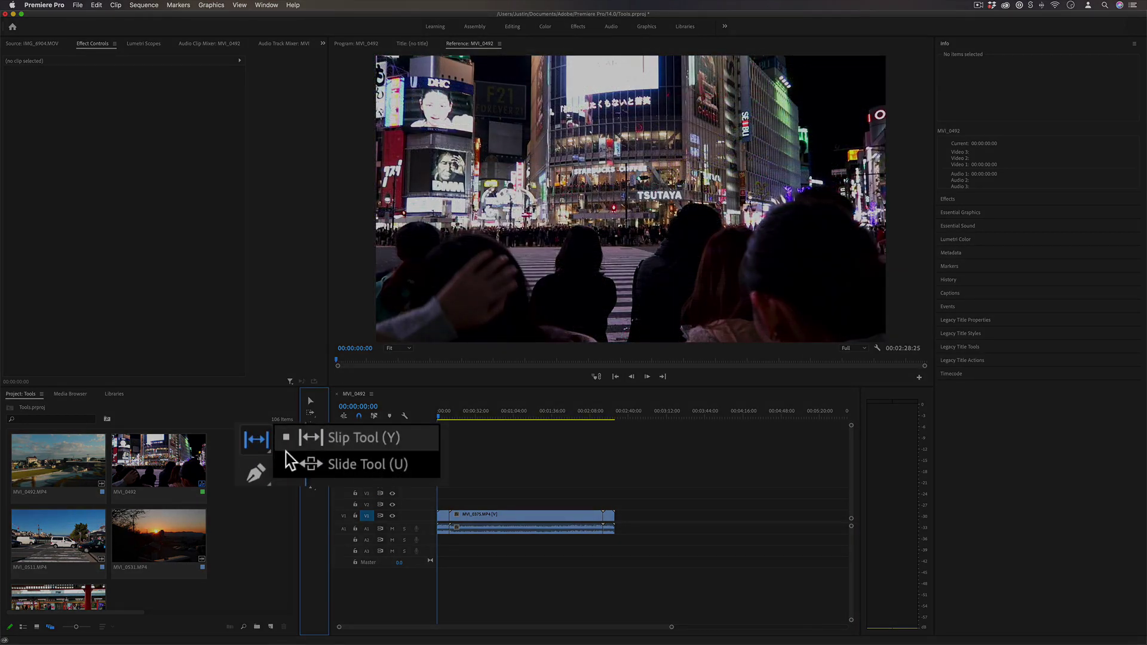
click(310, 451)
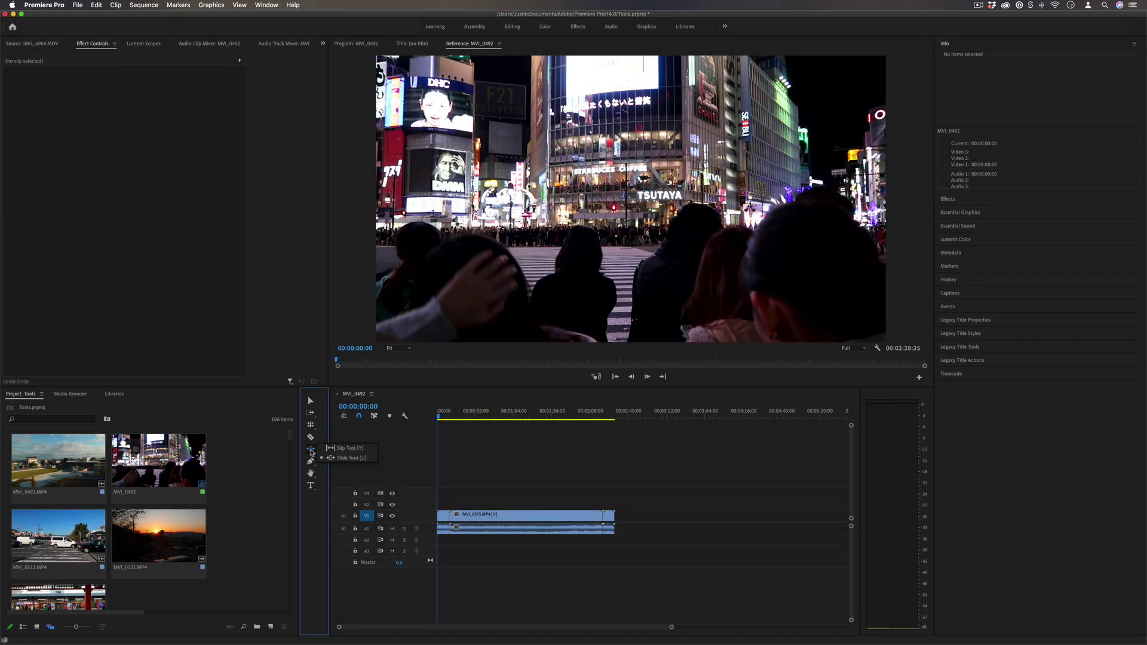
click(349, 450)
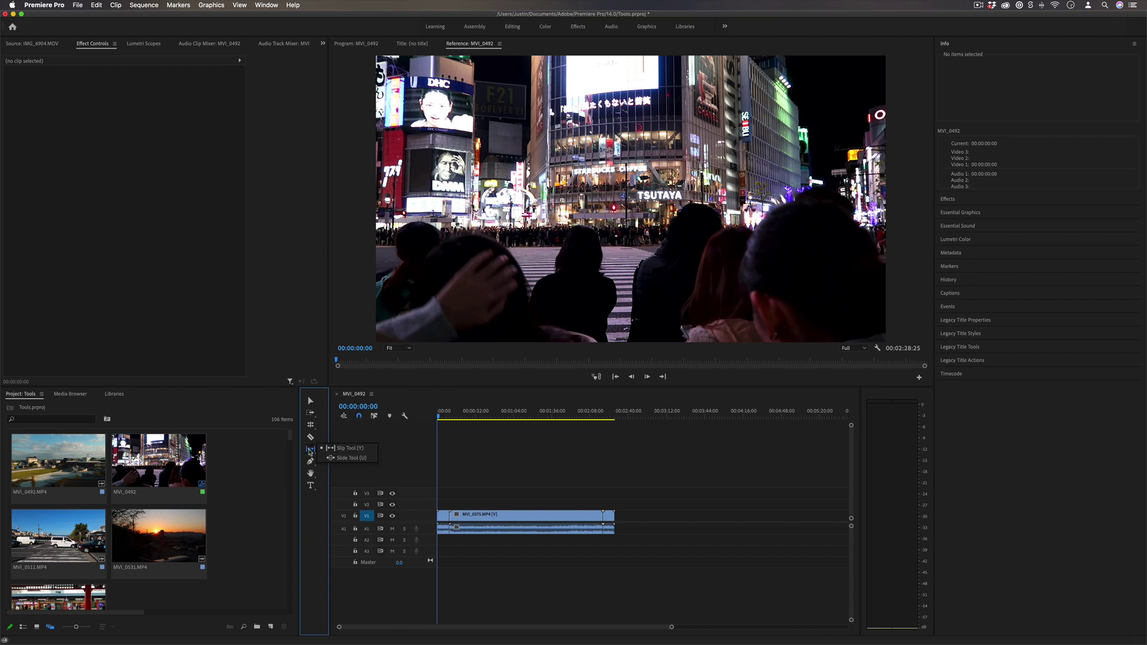
click(344, 452)
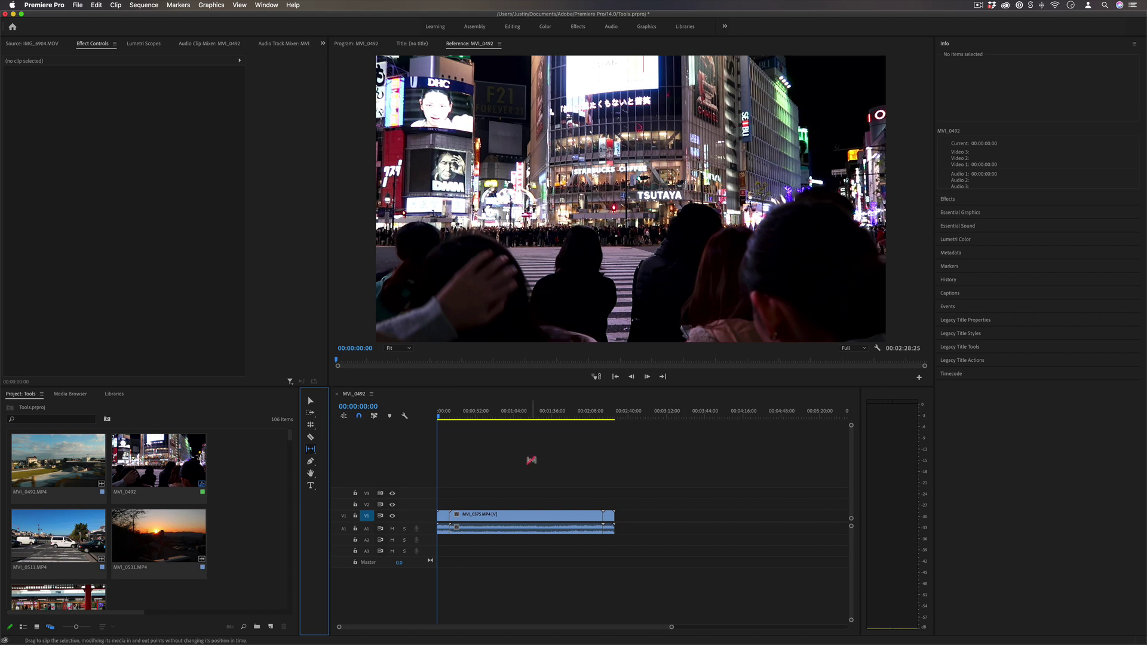
click(529, 463)
key(v)
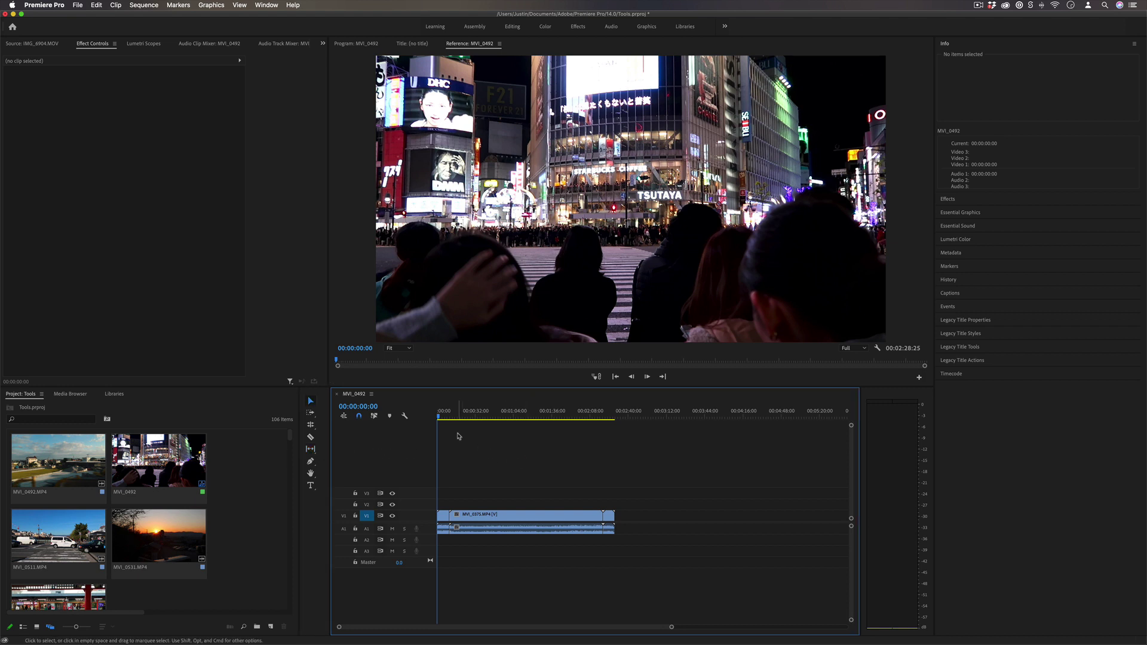
click(310, 403)
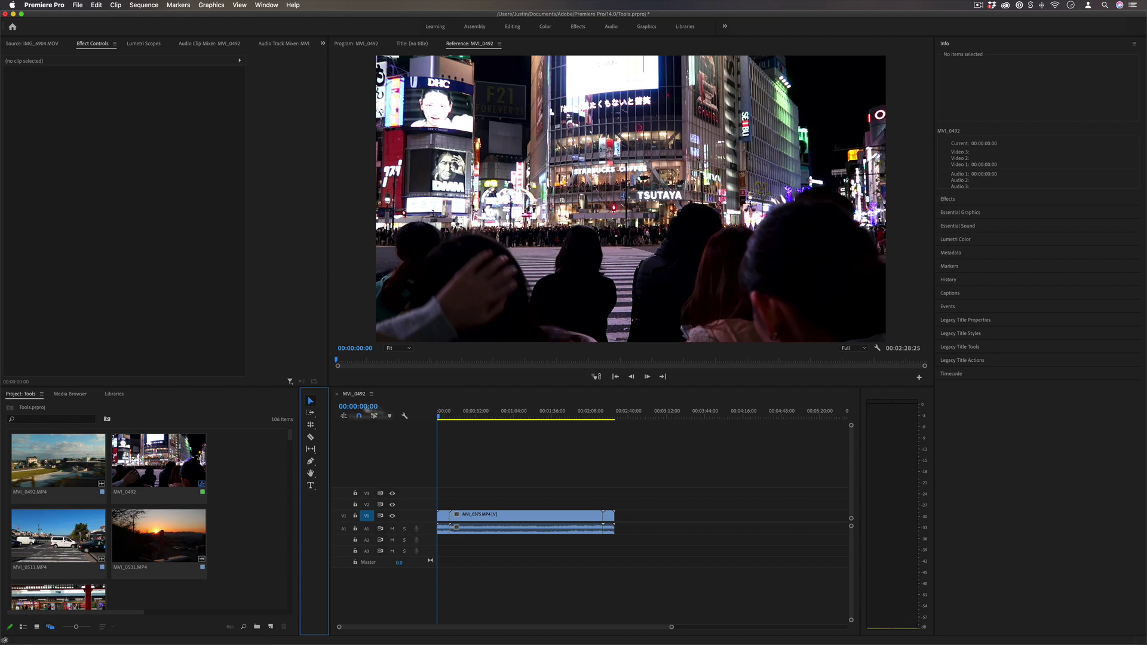
Step: Cut the middle clip MVI_0375.MP4 at 00:00:43:28, and remove the part before the cut along with its gap
drag(672, 627, 577, 627)
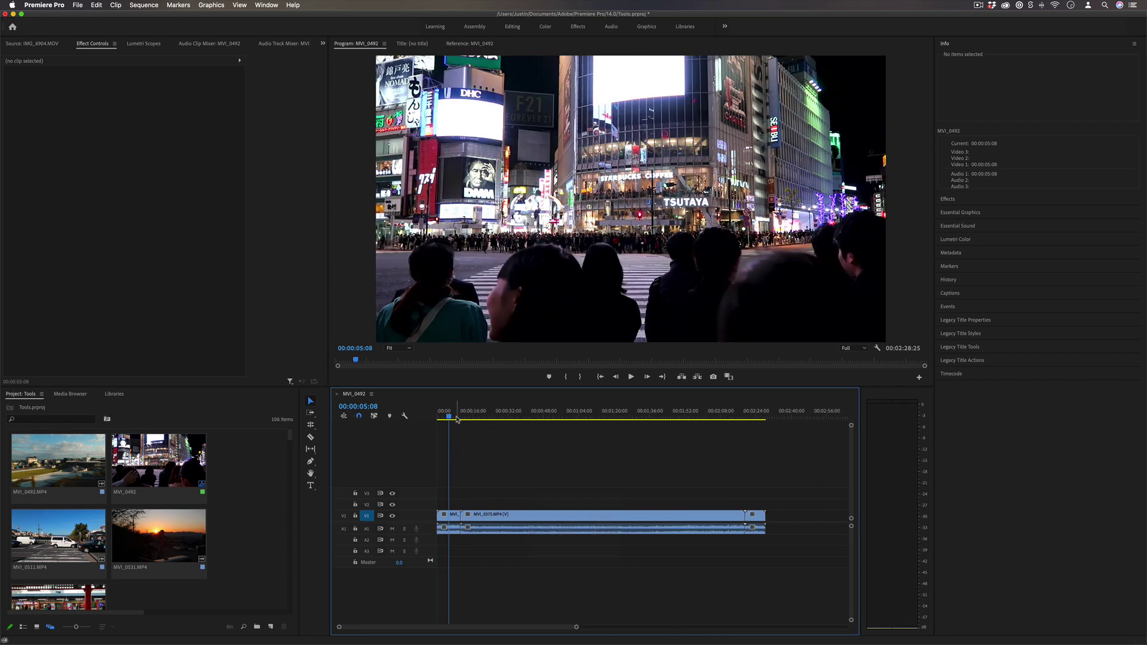
drag(449, 416, 485, 417)
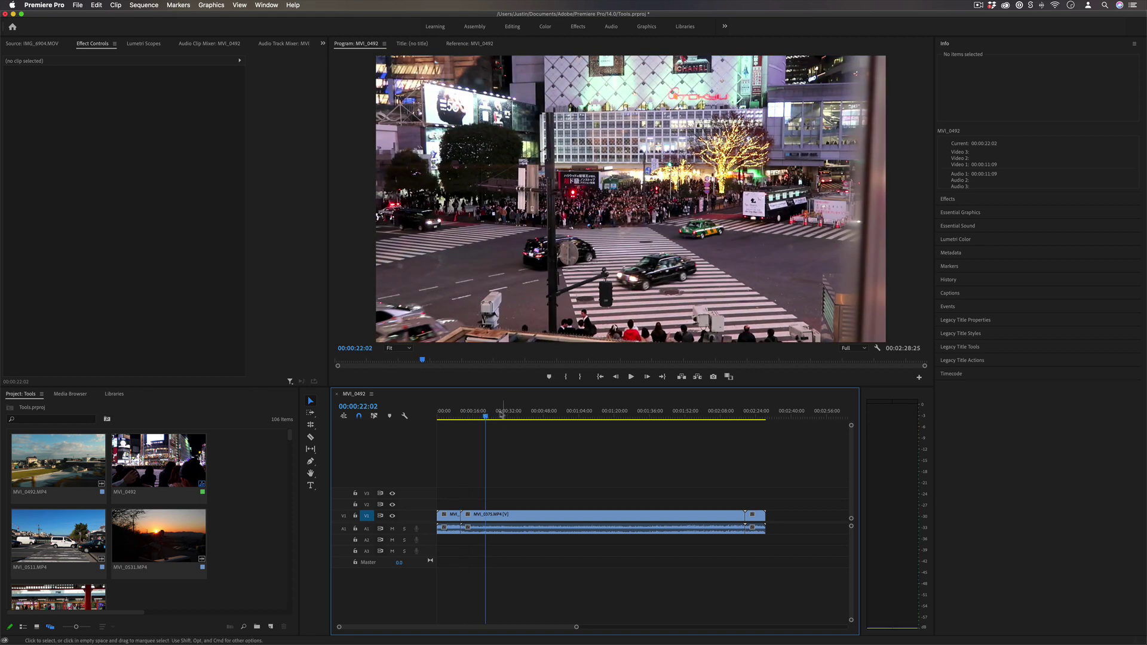
drag(489, 417, 763, 436)
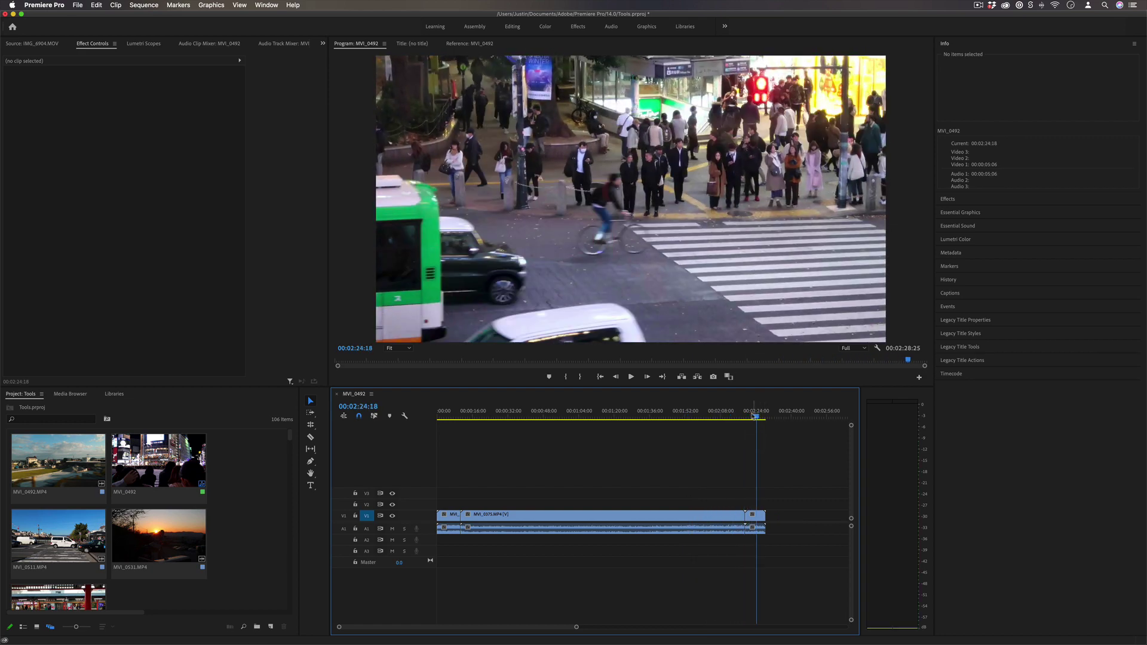
drag(603, 418, 534, 428)
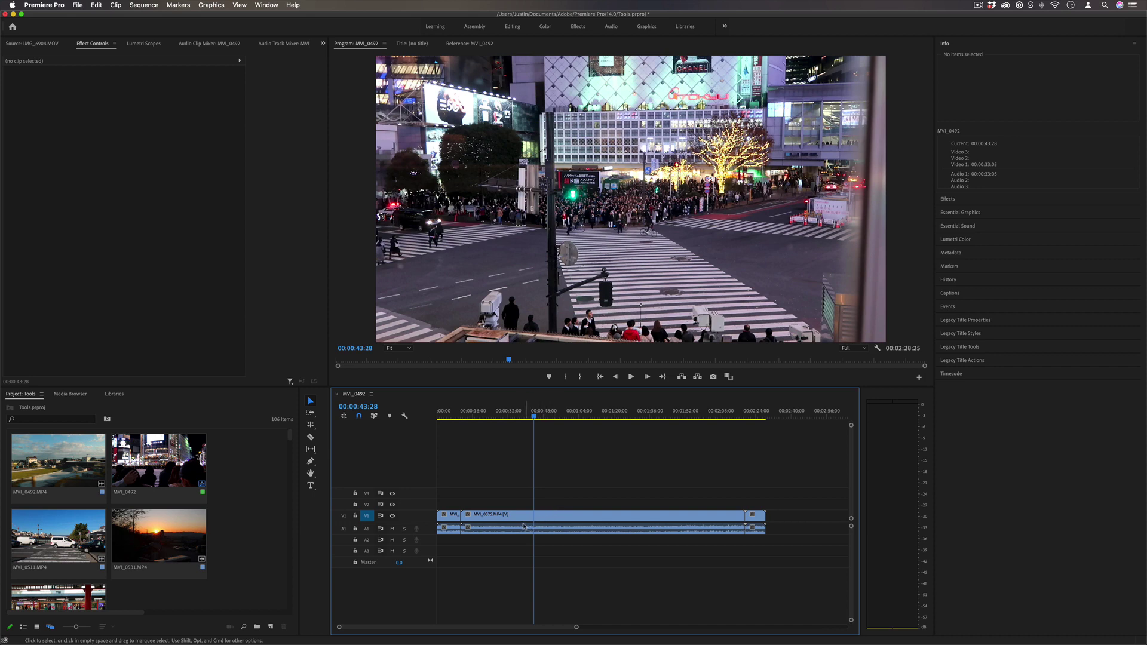
key(c)
shift+click(534, 515)
key(v)
click(506, 514)
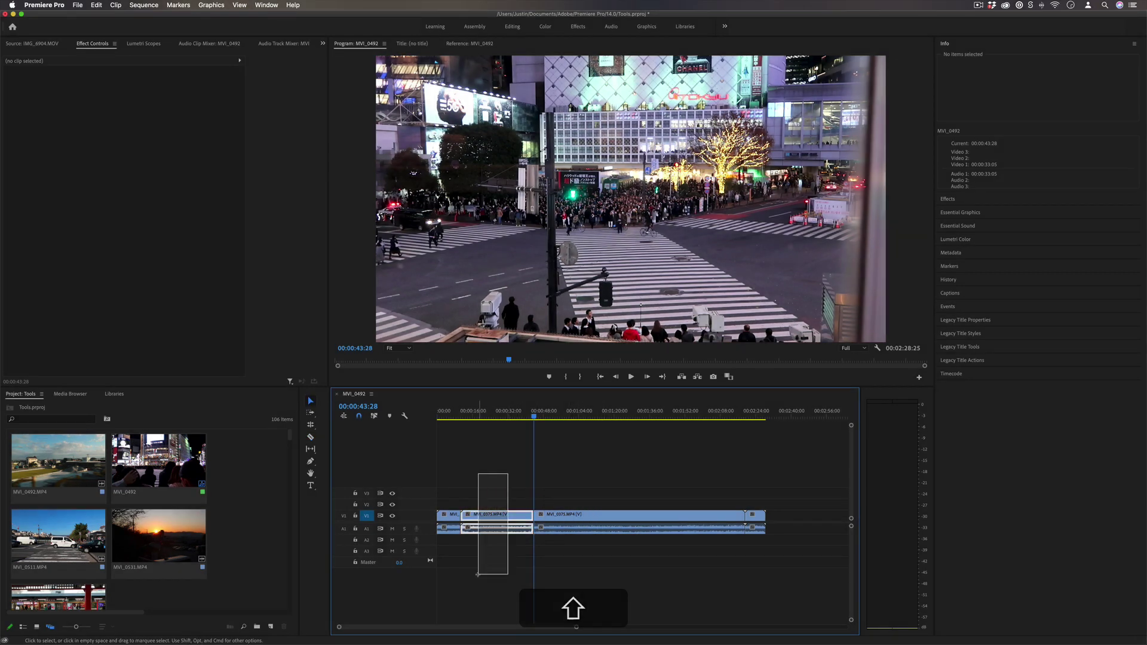
key(BackSpace)
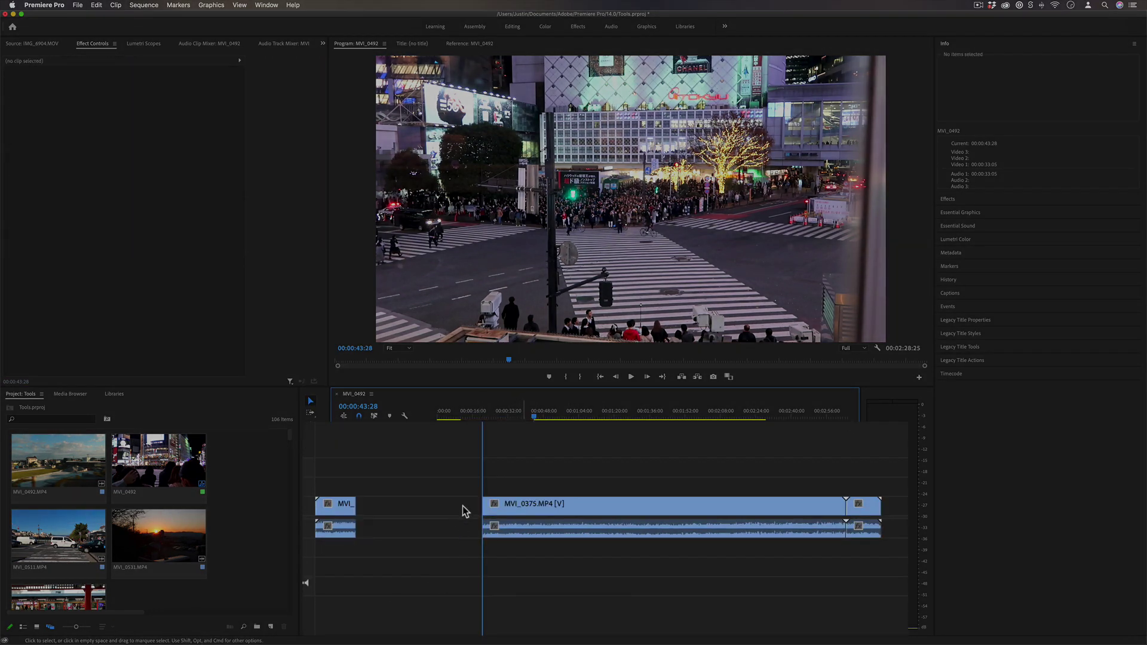
click(463, 511)
key(BackSpace)
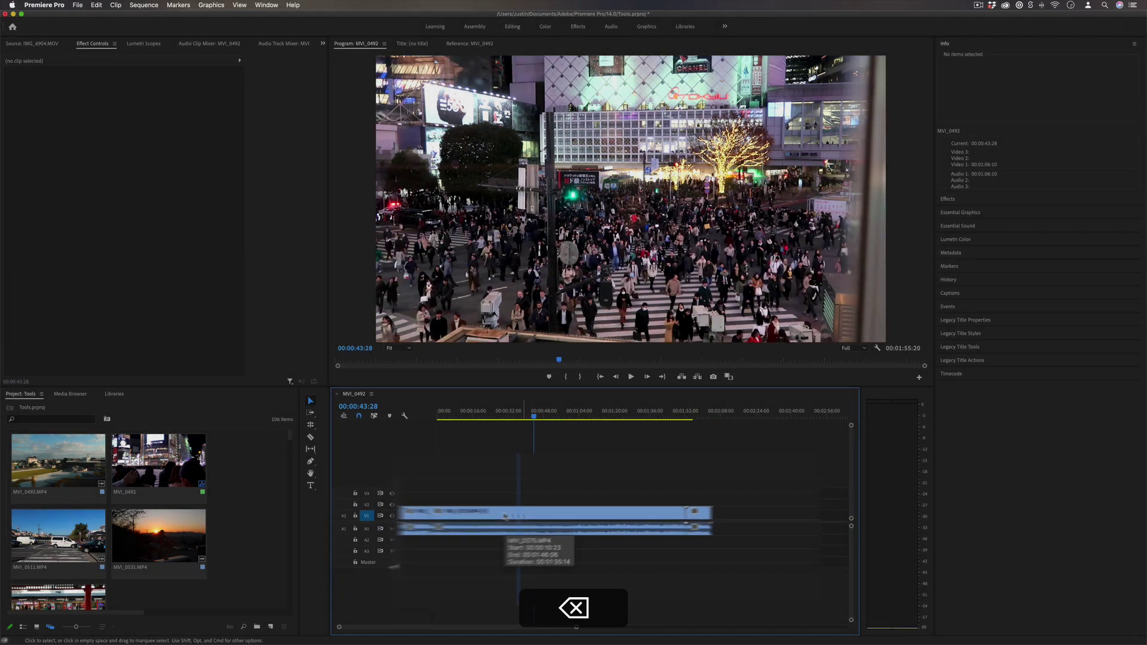
Step: Ripple trim the end of the middle clip MVI_0375.MP4 to 00:01:13:22, and review the shortened sequence
mouse_move(586, 418)
mouse_down()
mouse_move(612, 419)
mouse_move(577, 423)
mouse_move(603, 428)
mouse_up()
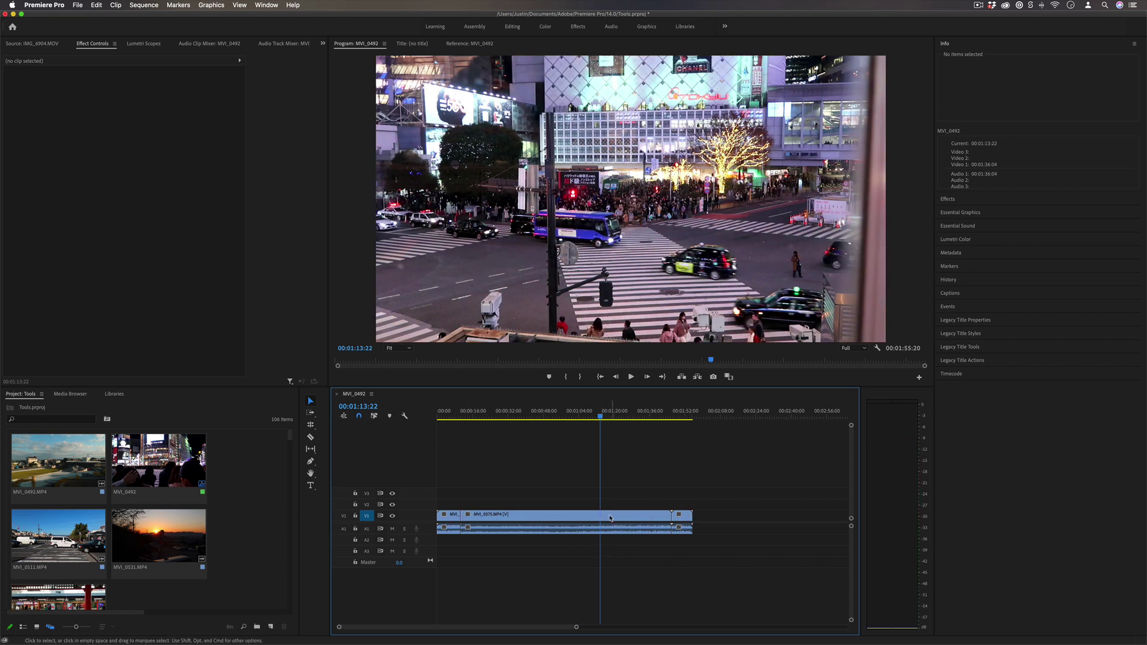
key(w)
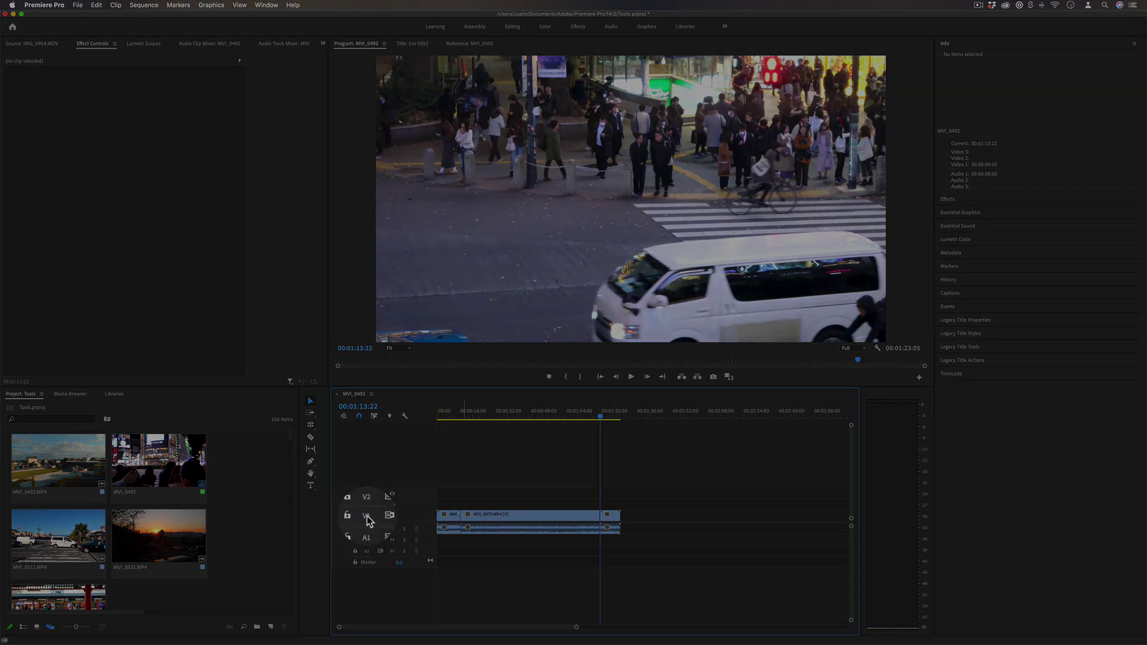
click(525, 418)
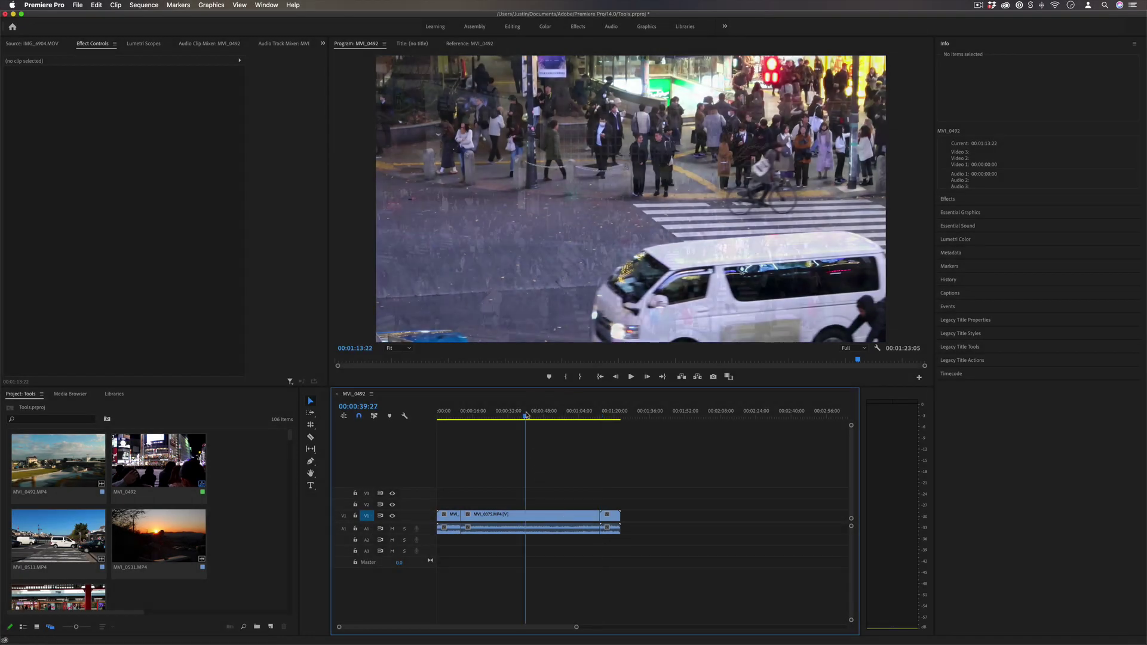
click(453, 415)
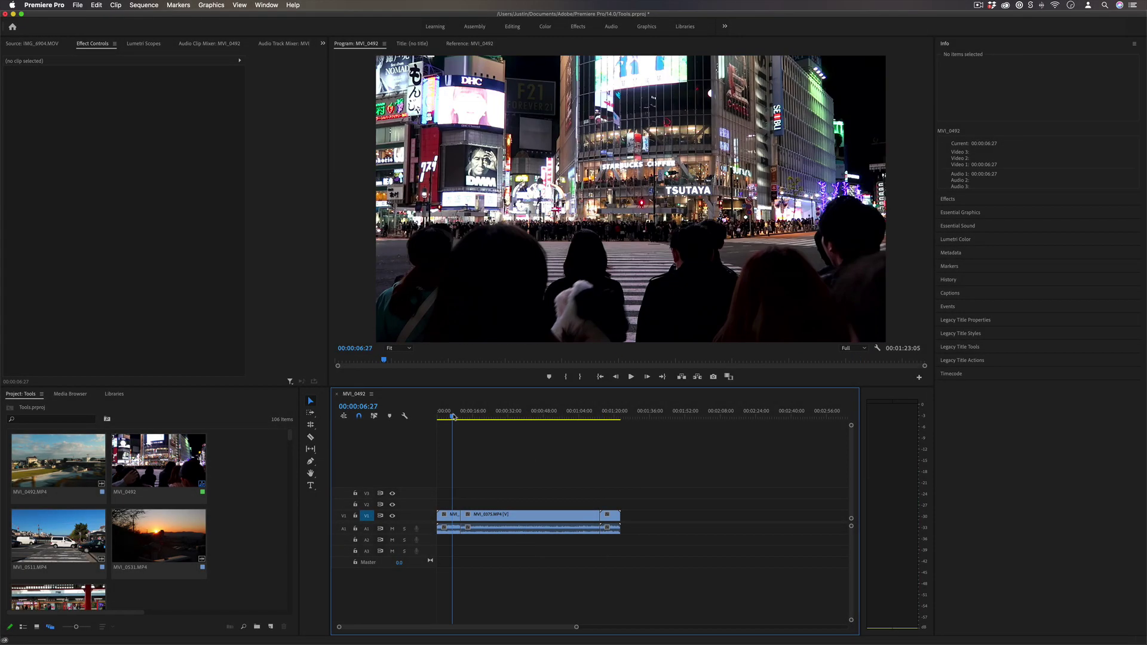
drag(453, 416, 463, 450)
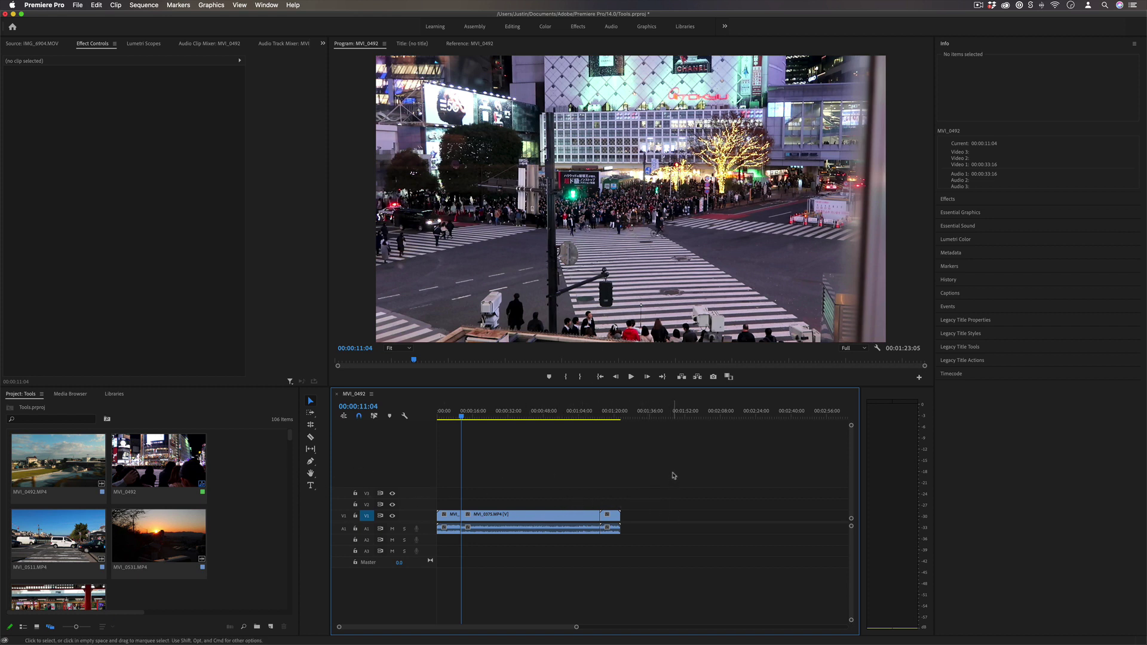
Step: Extend the start of the middle clip by moving the last two clips later and closing the gap after the first clip
drag(672, 467, 533, 563)
drag(504, 517, 466, 515)
click(475, 515)
click(468, 417)
drag(469, 418, 468, 420)
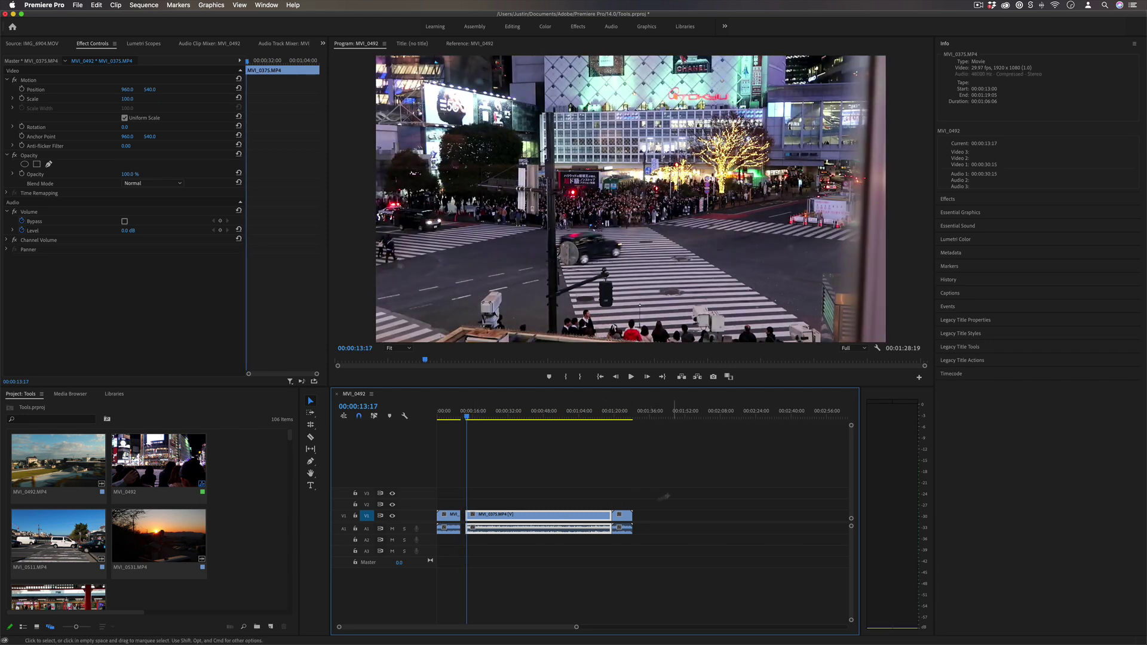
drag(670, 494, 524, 552)
drag(493, 518, 502, 531)
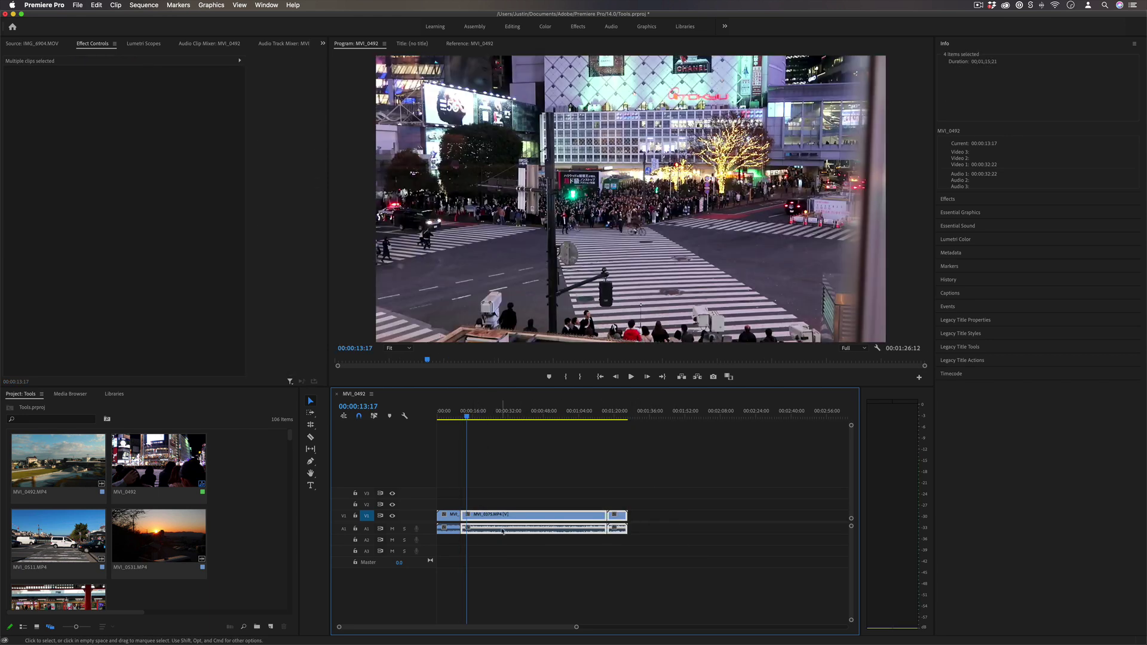
Step: Undo the clip moves and the extension of the middle clip's start
key(super+z)
key(super+z)
key(super+z)
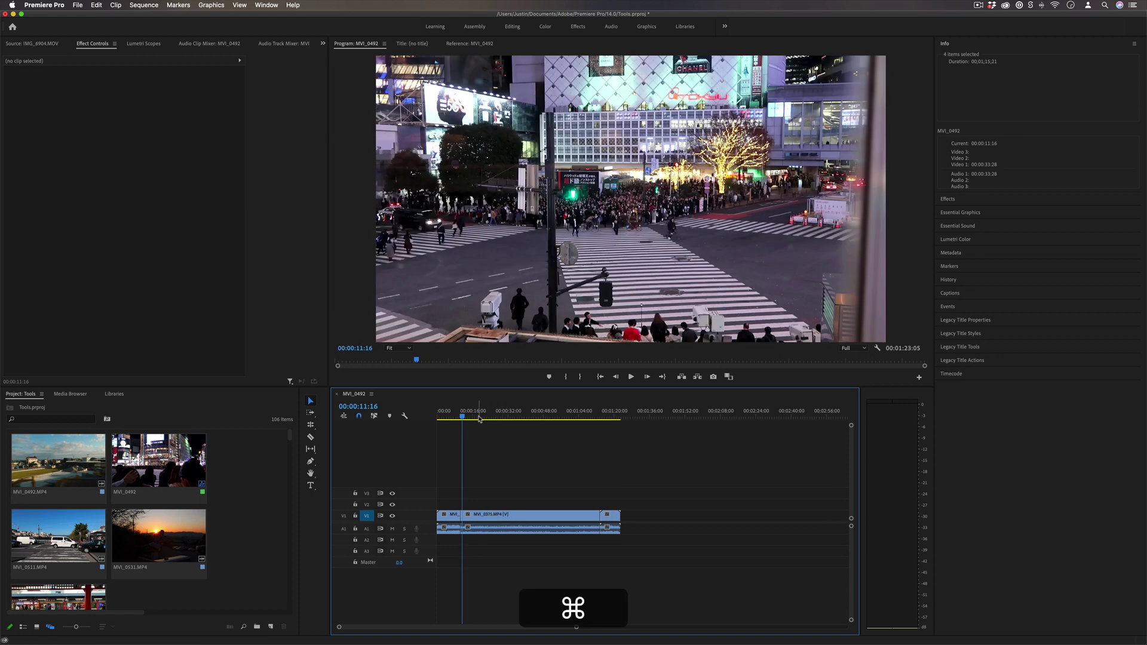
Step: Slip the video and audio of the middle clip MVI_0375.MP4 to footage about 5 seconds earlier, and check its start and end
click(310, 449)
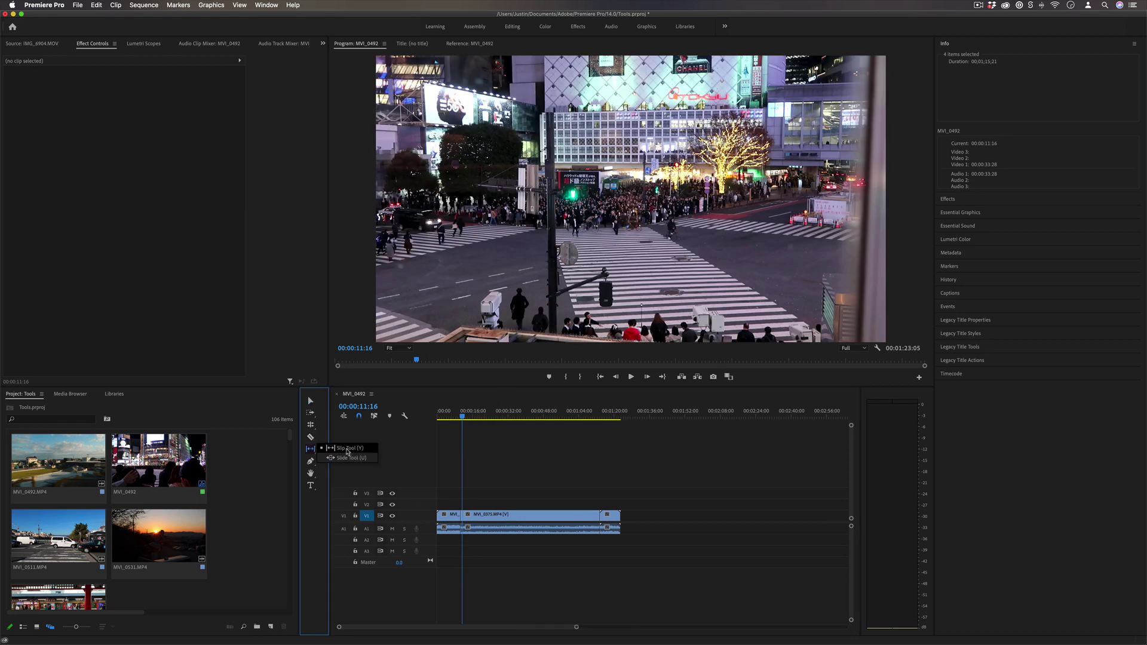
click(531, 514)
mouse_move(531, 514)
mouse_down()
mouse_move(557, 514)
mouse_move(544, 515)
mouse_up()
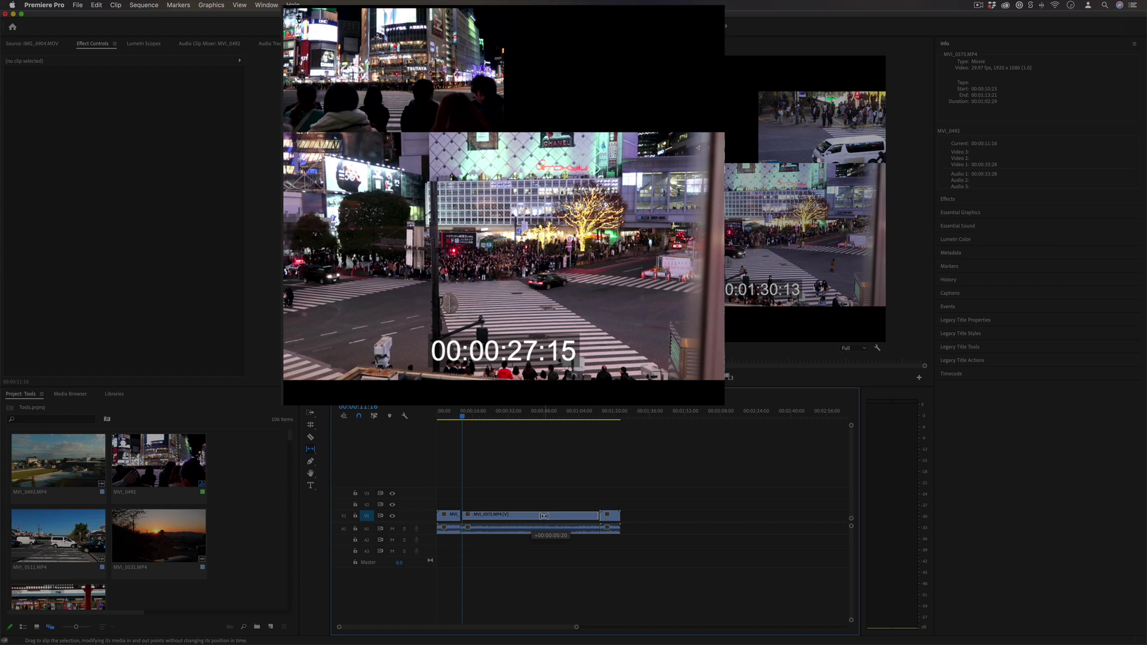
drag(544, 515, 541, 516)
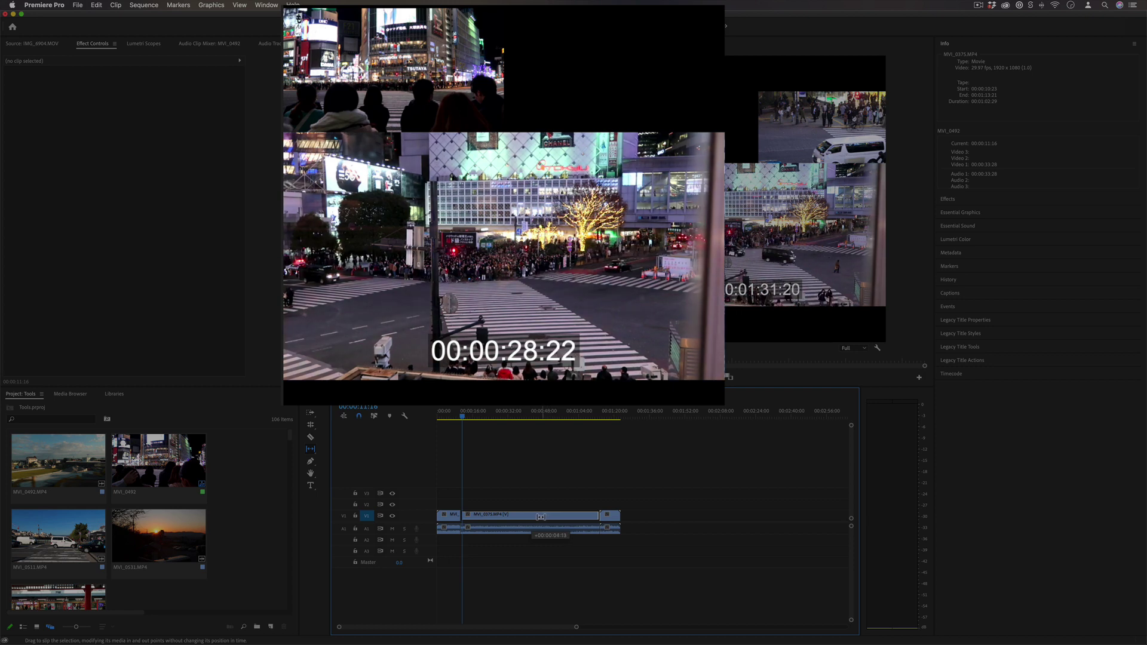
drag(540, 517, 543, 517)
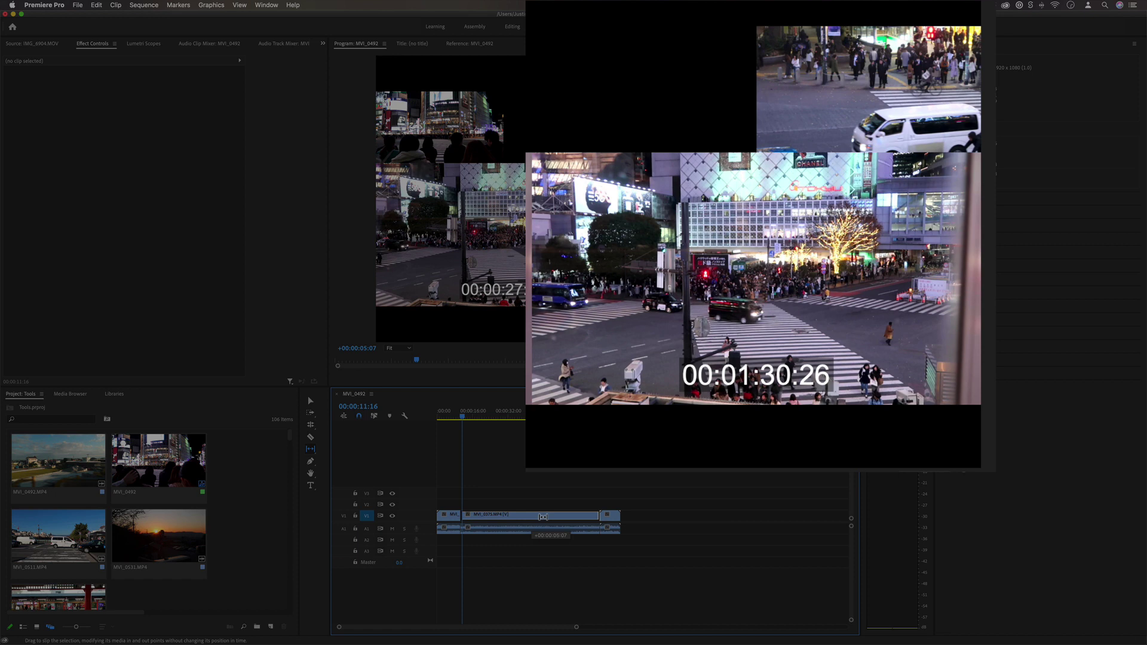
drag(543, 517, 547, 518)
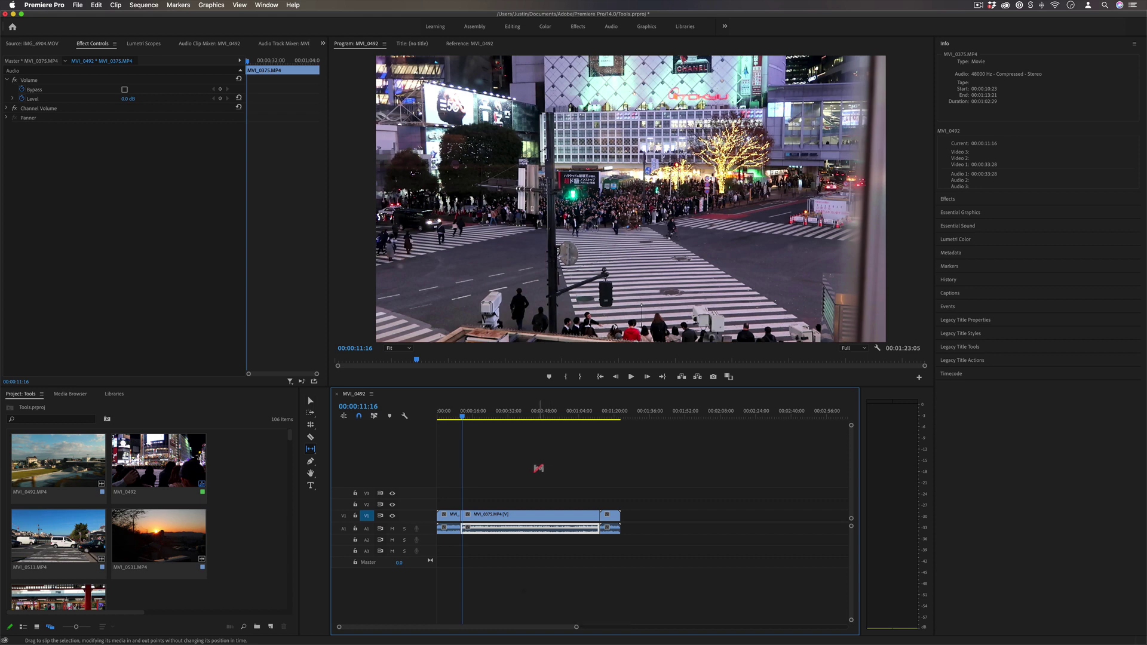
drag(540, 467, 493, 520)
click(313, 450)
click(460, 417)
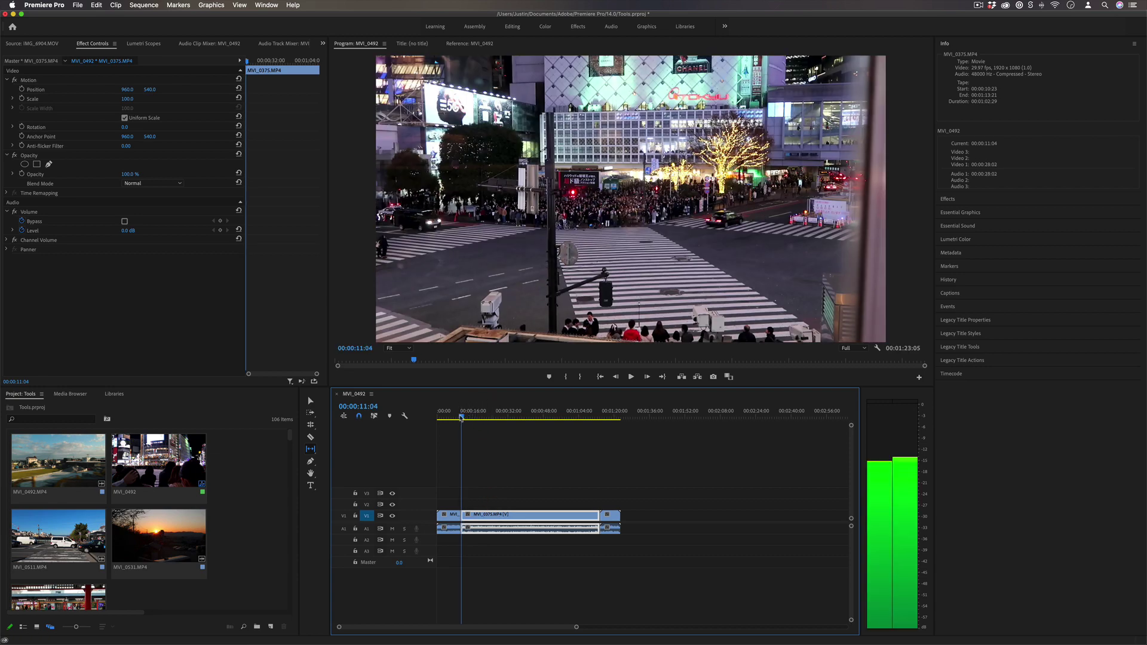
drag(460, 418, 599, 442)
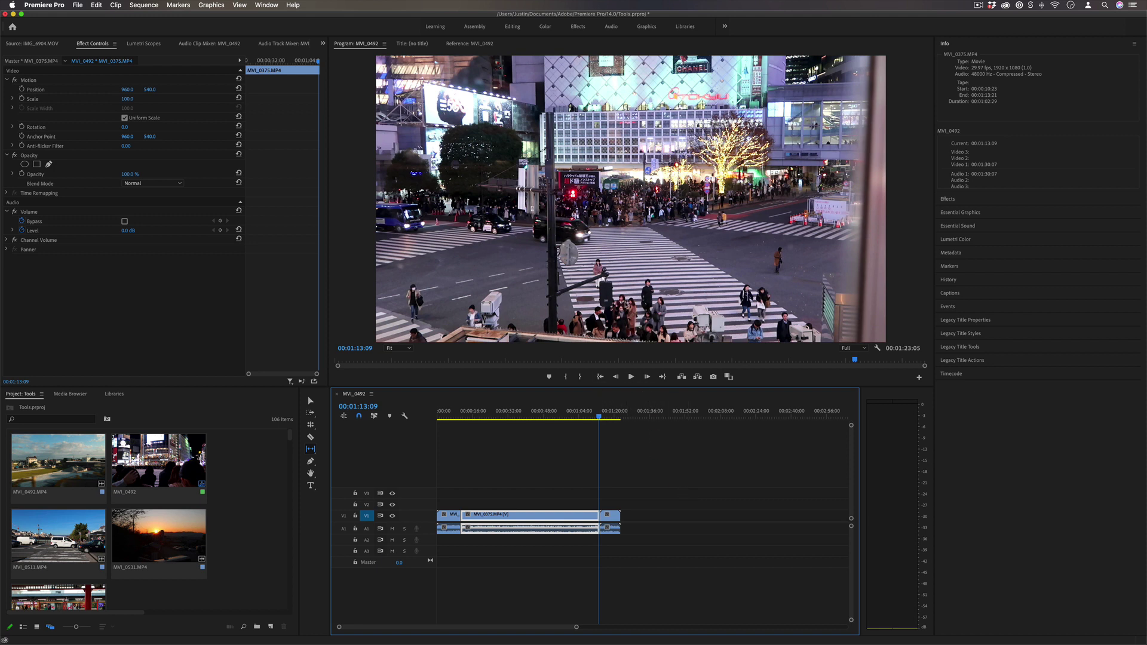
Step: Slide the video and audio of the last clip MVI_0379.MP4 about 7 seconds later, and return to the Selection tool
click(310, 448)
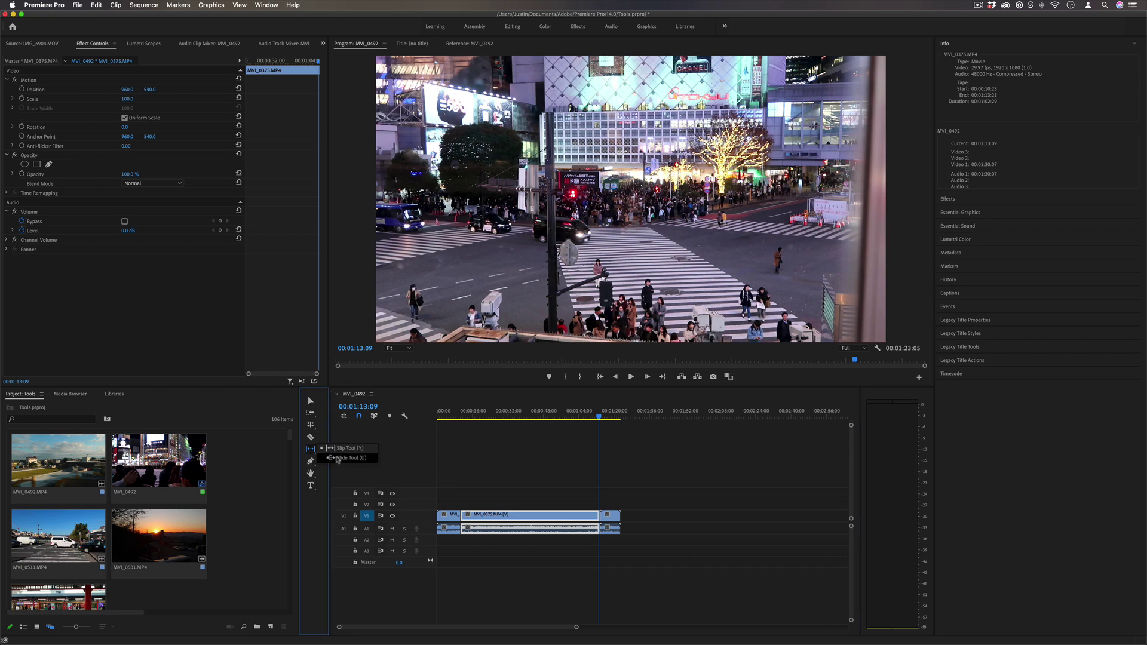
click(337, 458)
click(607, 516)
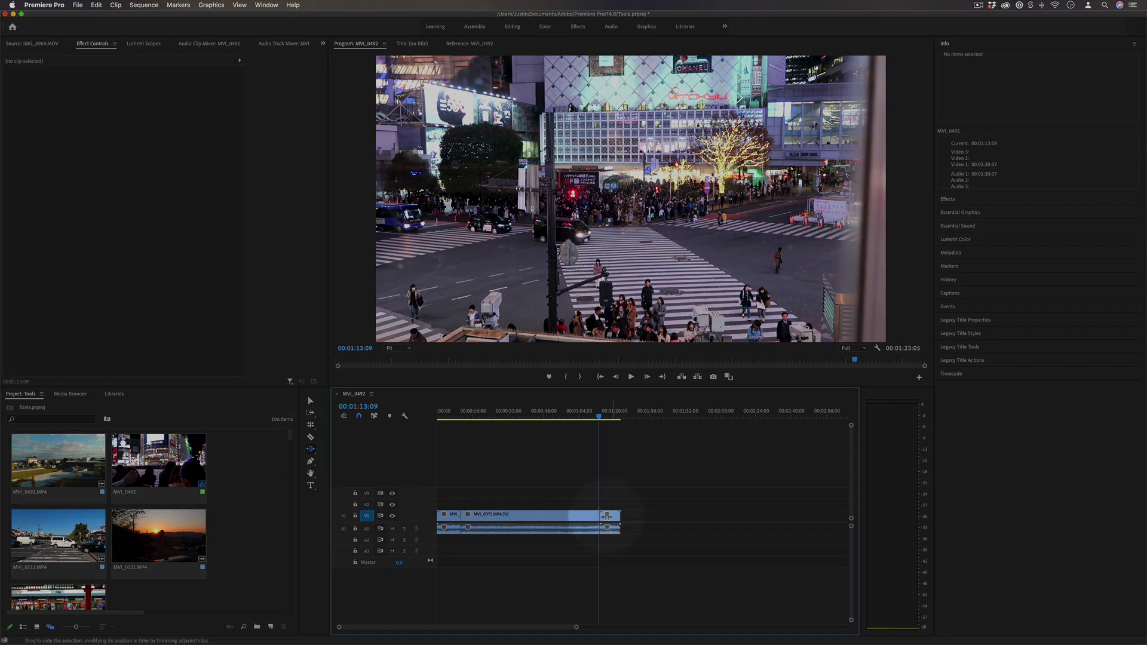
drag(607, 516, 615, 519)
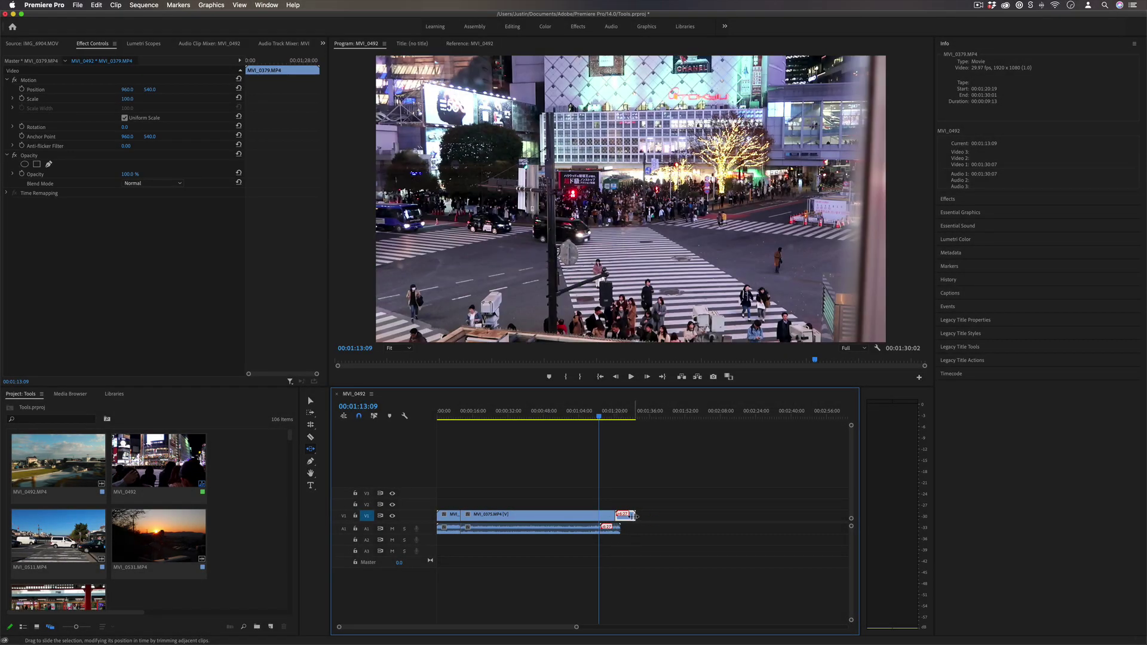
drag(602, 528, 616, 529)
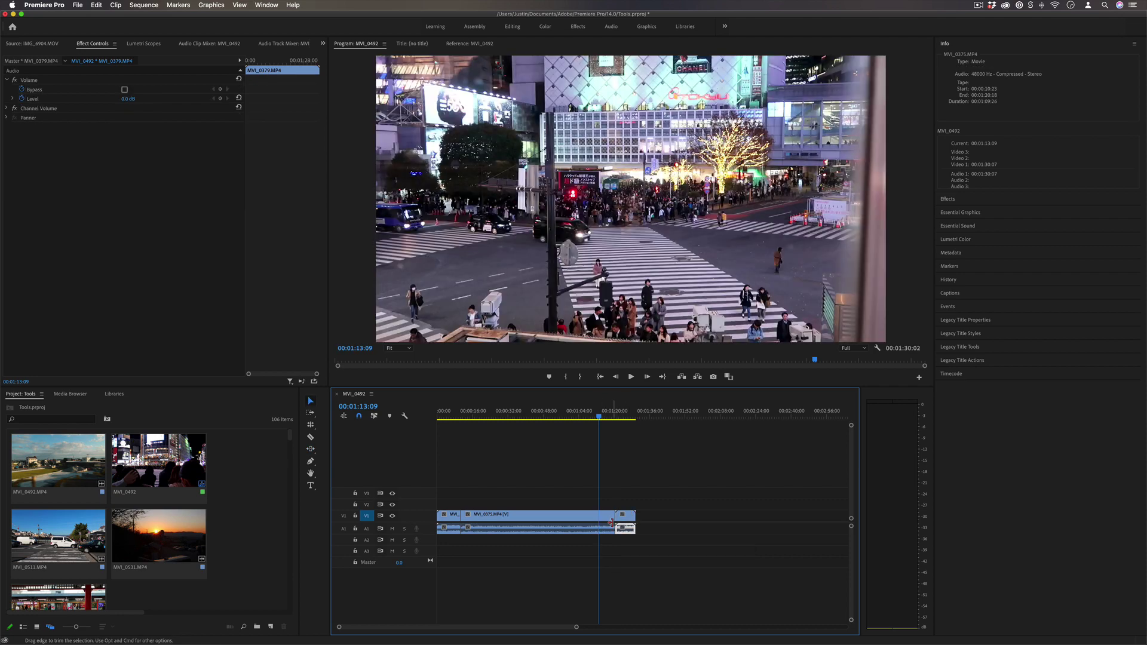
key(v)
drag(599, 414, 475, 427)
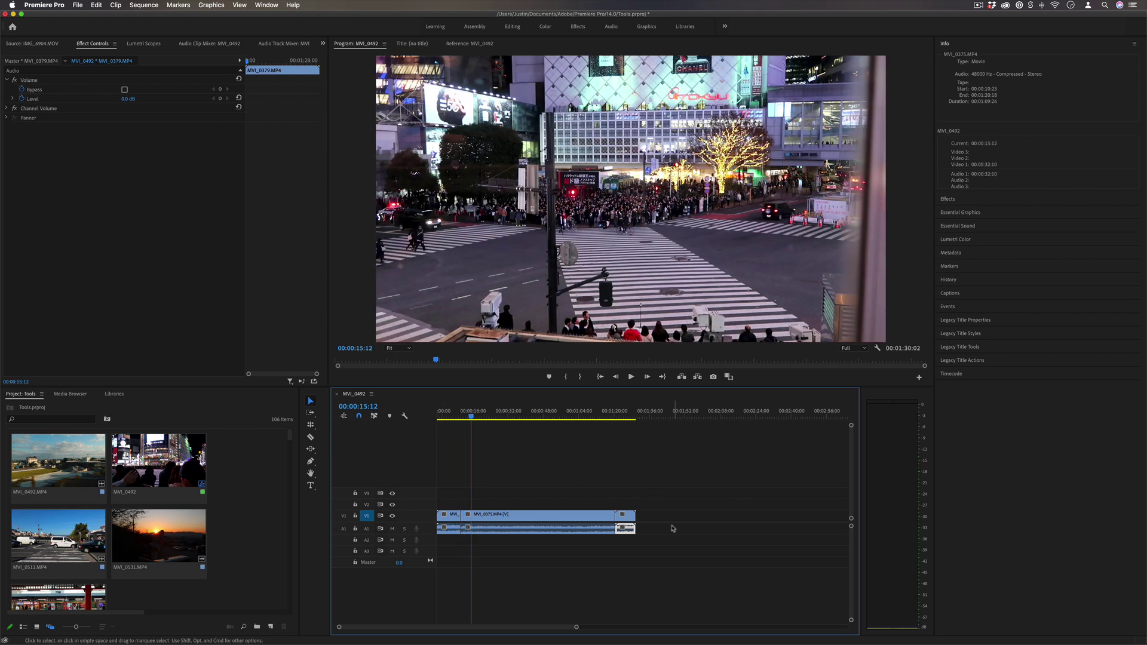
Step: Try moving the last two clips later to open a gap after the first clip, and undo the move
drag(680, 488, 610, 517)
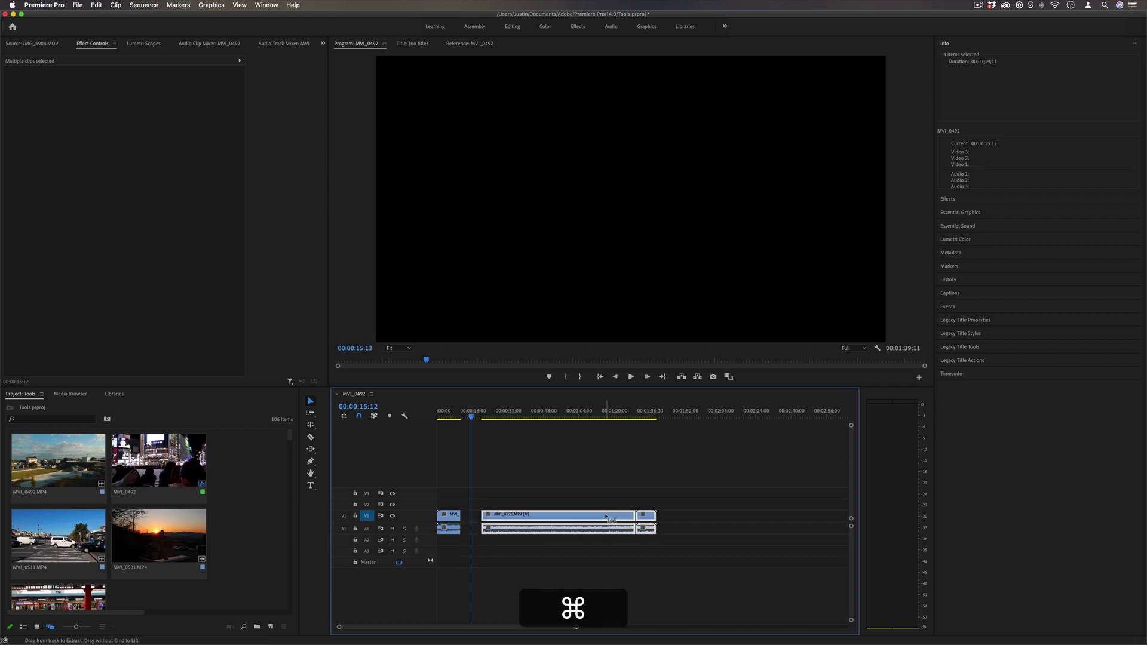
key(super+z)
Step: Move all the clips about 24 seconds later, and place the video of the first and last clips on track V2
drag(671, 481, 406, 571)
mouse_move(518, 518)
mouse_down()
mouse_move(571, 518)
mouse_move(503, 505)
mouse_up()
click(629, 487)
drag(676, 513, 676, 505)
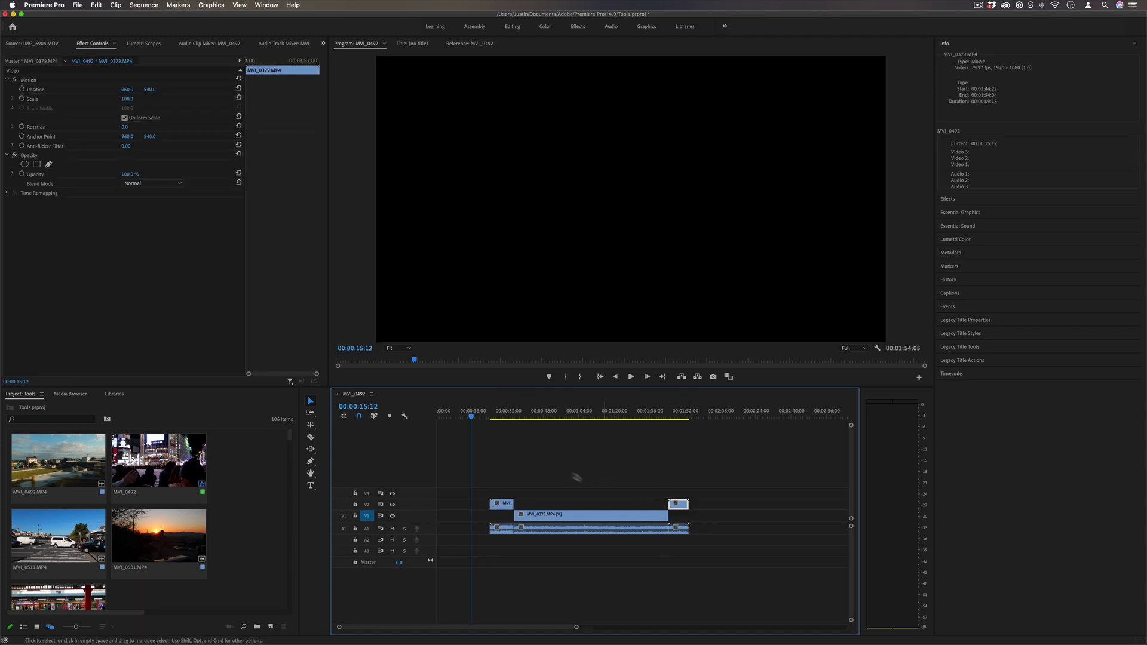
click(503, 416)
click(686, 419)
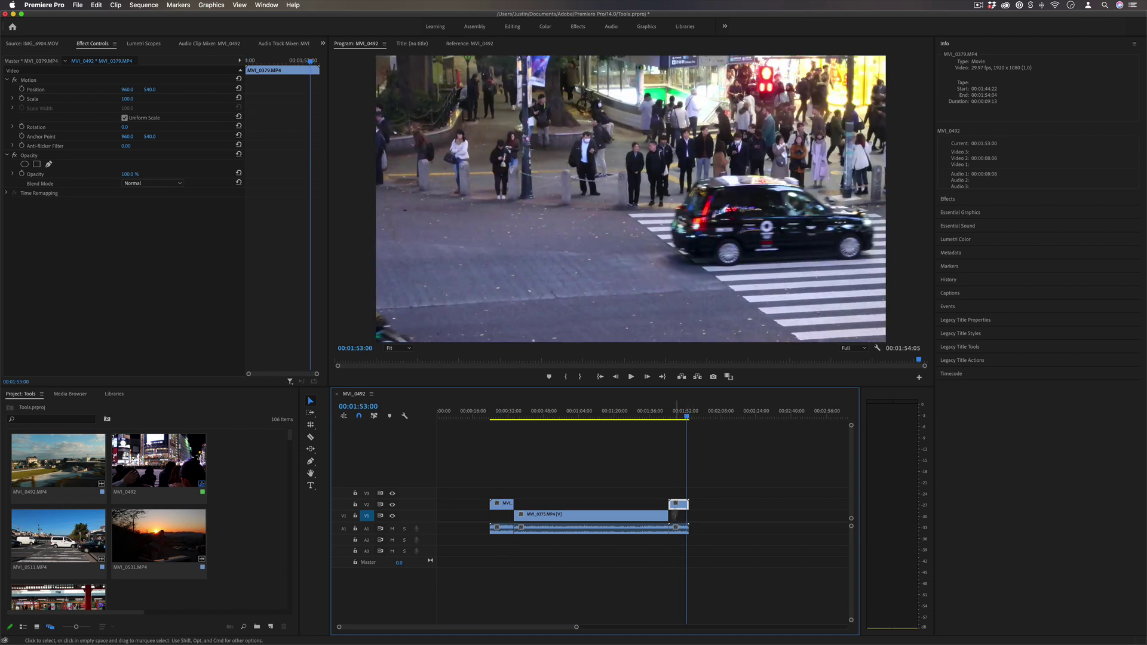
Step: Extend the middle clip's video on V1 at both ends to run from 00:00:07:05 to 00:02:15:23, and preview the first and last clips
drag(666, 514, 736, 514)
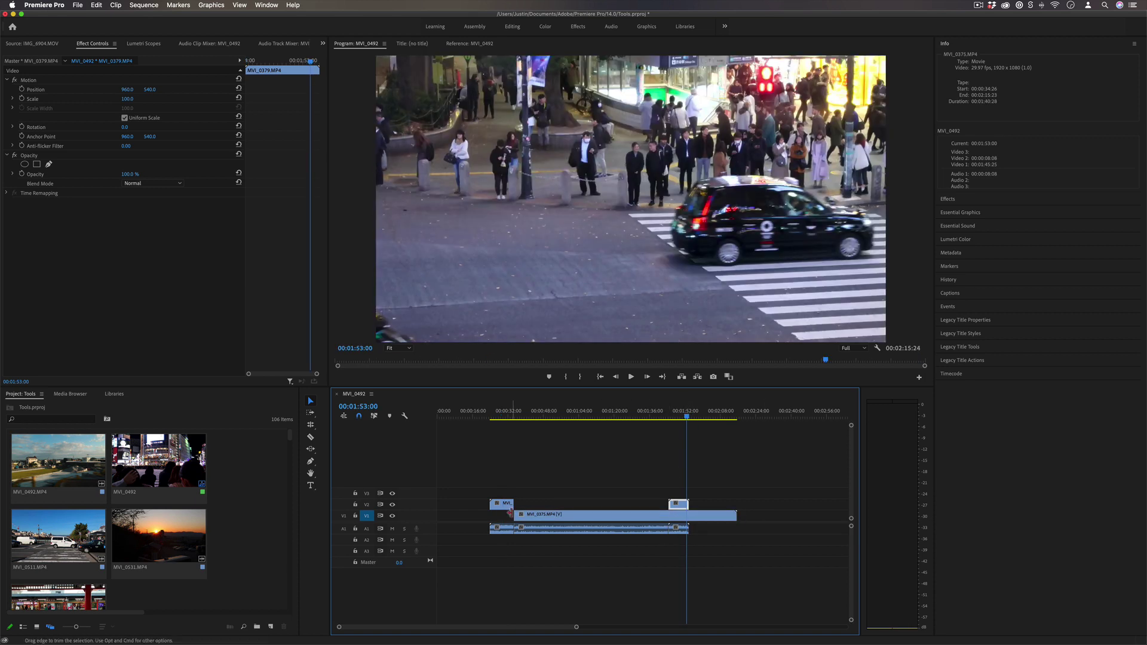
drag(516, 514, 453, 514)
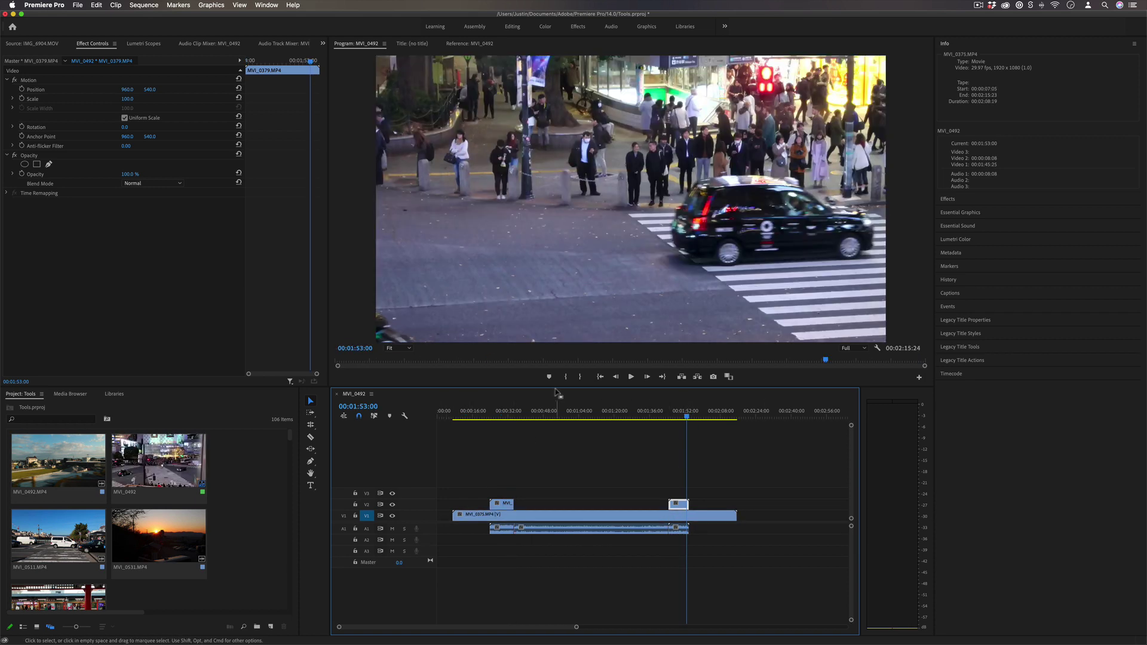
click(501, 416)
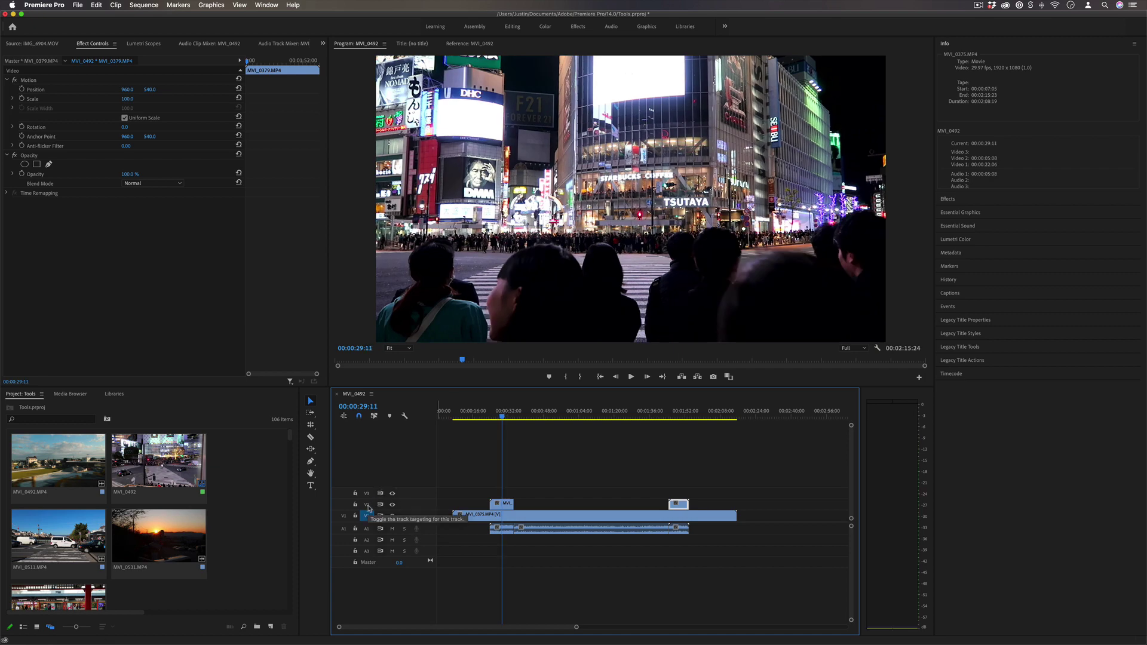
drag(502, 416, 673, 419)
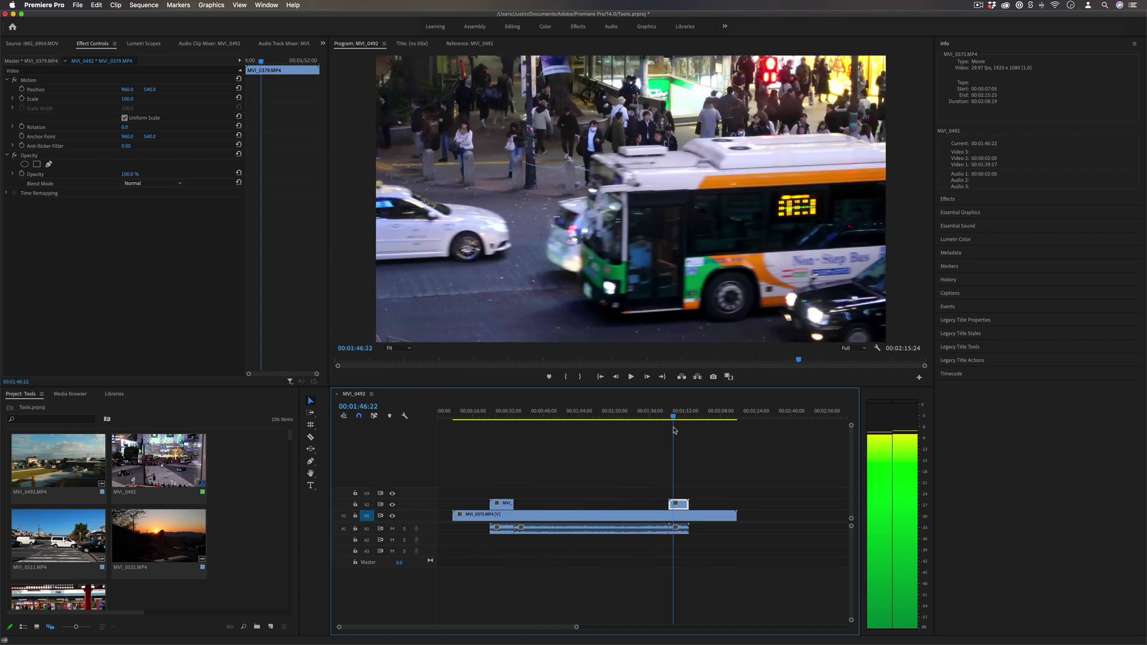
Step: Pick the Slip tool, return to the Selection tool, and move the V1 video of MVI_0375.MP4 about 1.5 seconds earlier
click(311, 450)
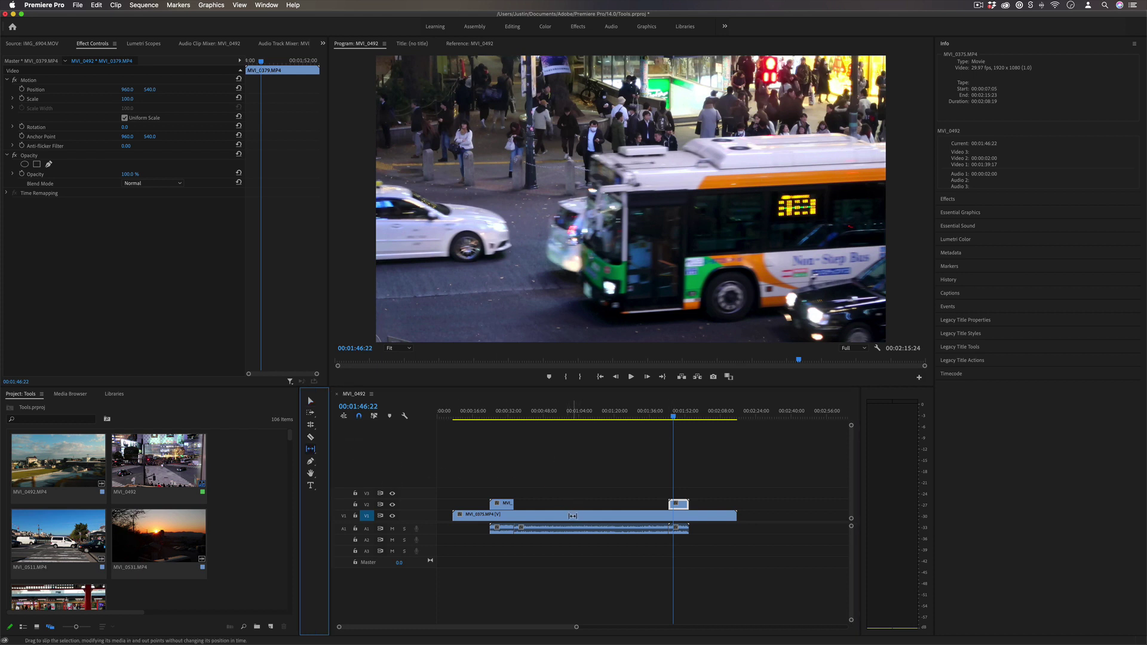
key(v)
drag(601, 519, 519, 518)
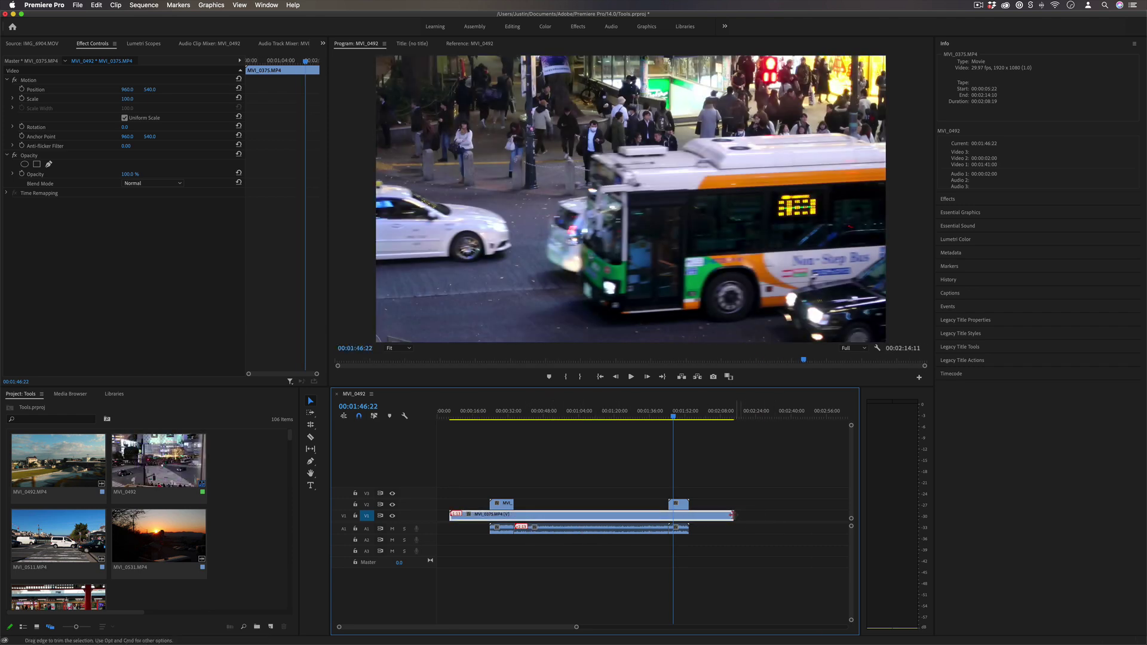